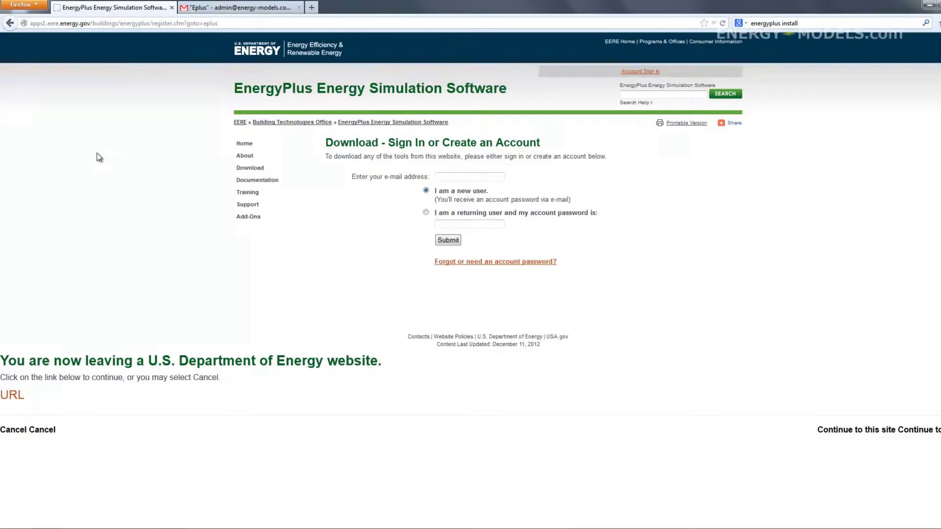
Go back to the energy.gov EnergyPlus home page announcing version 7.2.0.
{"action": "left_click", "coordinate": [9, 23]}
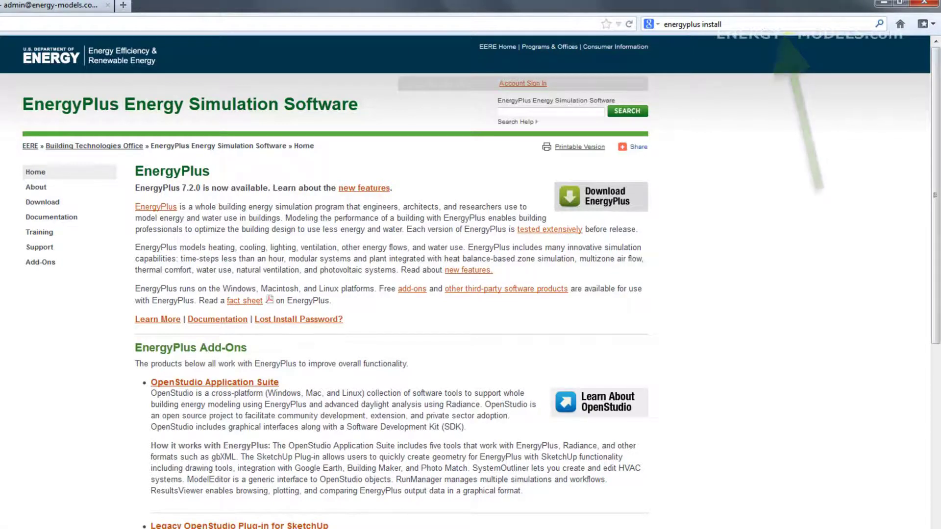
Open the EnergyPlus download sign-in page and submit an e-mail address.
{"action": "left_click", "coordinate": [592, 207]}
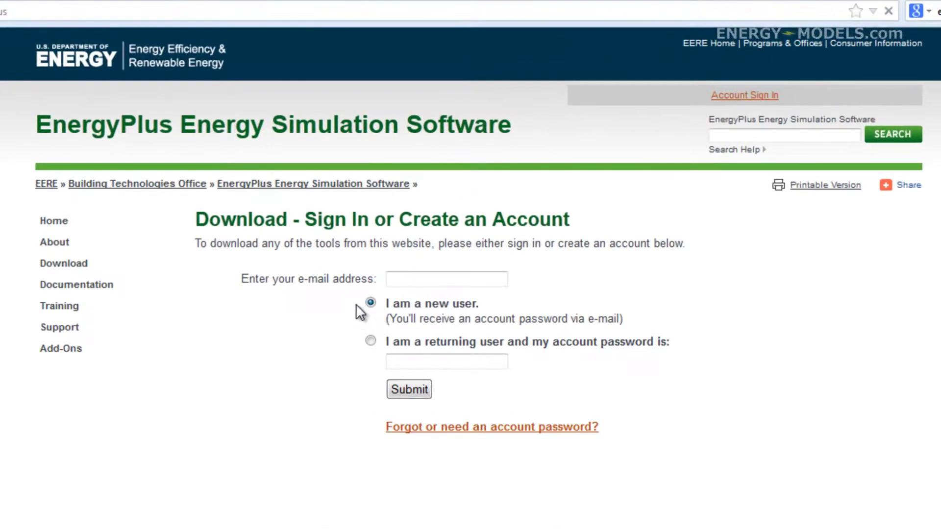
{"action": "left_click", "coordinate": [423, 280]}
{"action": "type", "text": "yourname@youremail.com"}
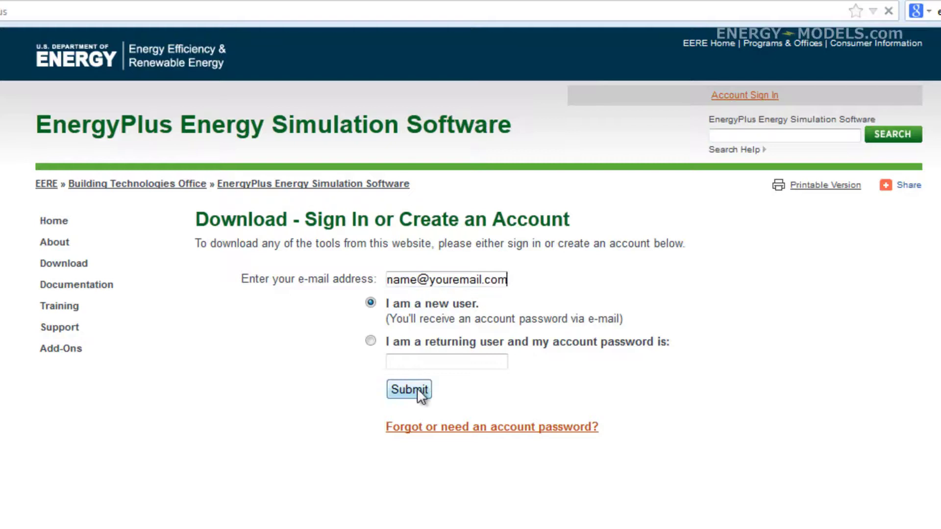
{"action": "left_click", "coordinate": [418, 391]}
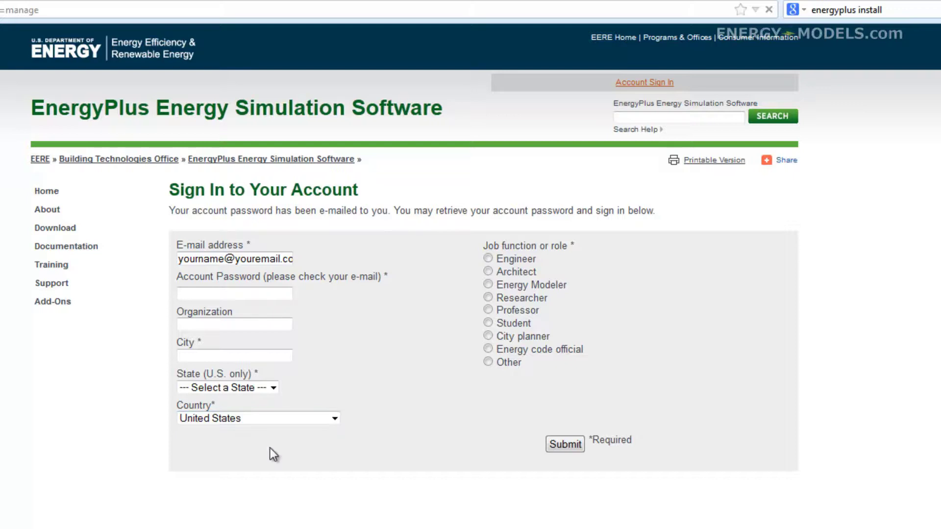
Replace the e-mail with the account's address, choose returning user, and enter the account password.
{"action": "left_click", "coordinate": [255, 325]}
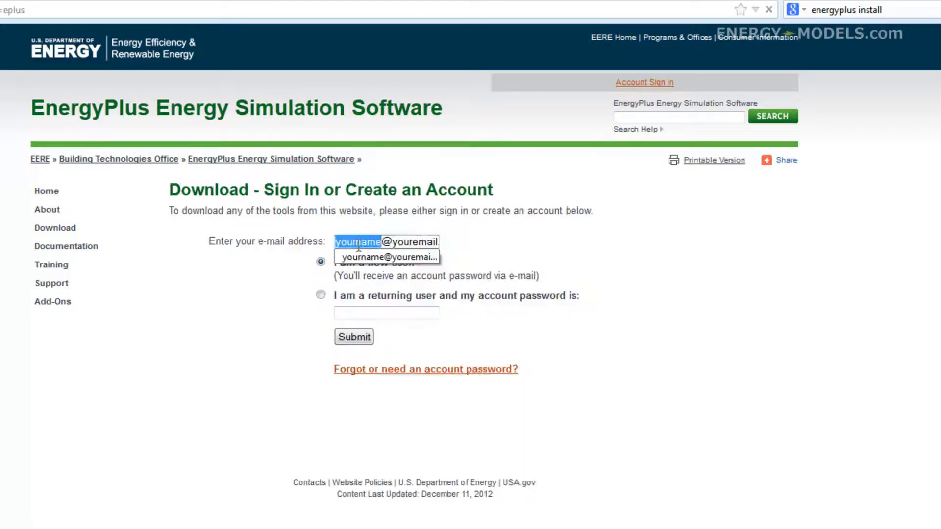
{"action": "left_click", "coordinate": [419, 241]}
{"action": "double_click", "coordinate": [419, 242]}
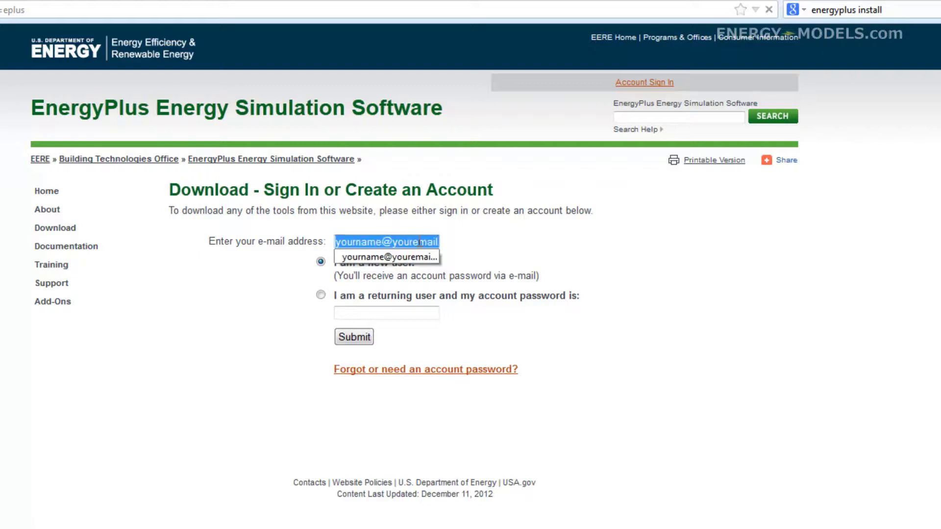
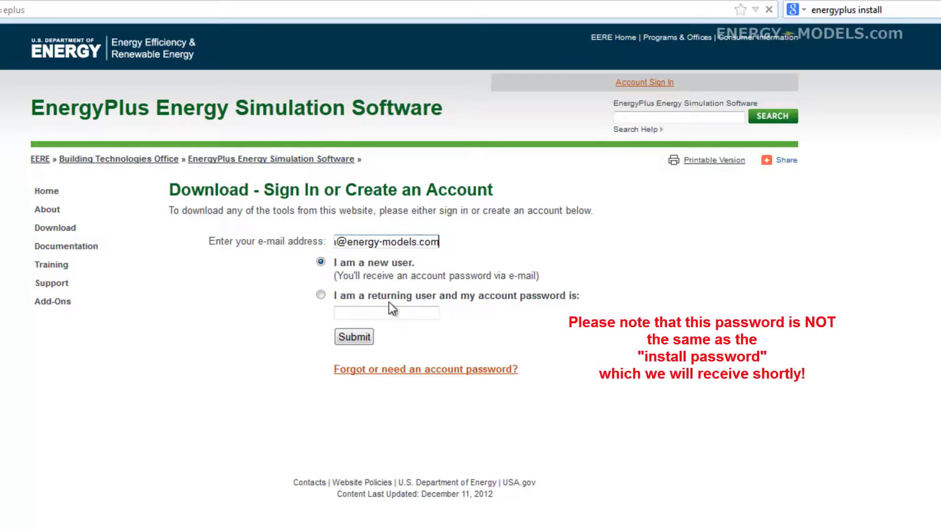
{"action": "left_click", "coordinate": [327, 298]}
{"action": "left_click", "coordinate": [357, 314]}
{"action": "type", "text": "******"}
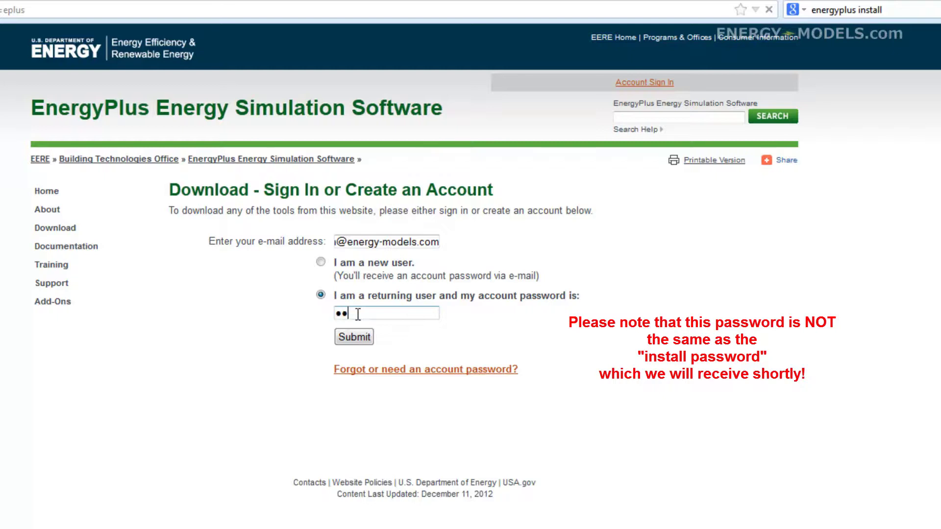
{"action": "type", "text": "*****"}
Sign in, pick the Windows 64 bit 7.2.0 006 installer, and accept the license agreement.
{"action": "left_click", "coordinate": [356, 338]}
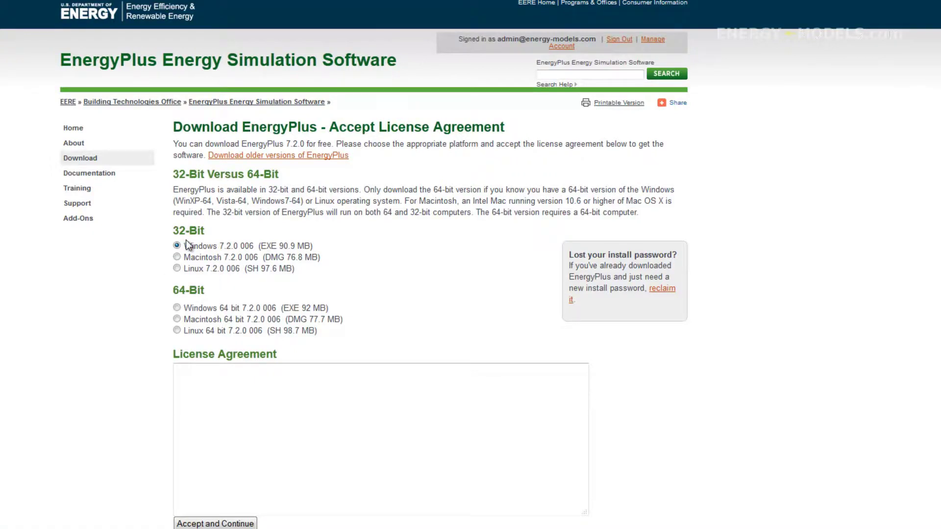
{"action": "left_click", "coordinate": [177, 307]}
{"action": "left_click", "coordinate": [202, 382]}
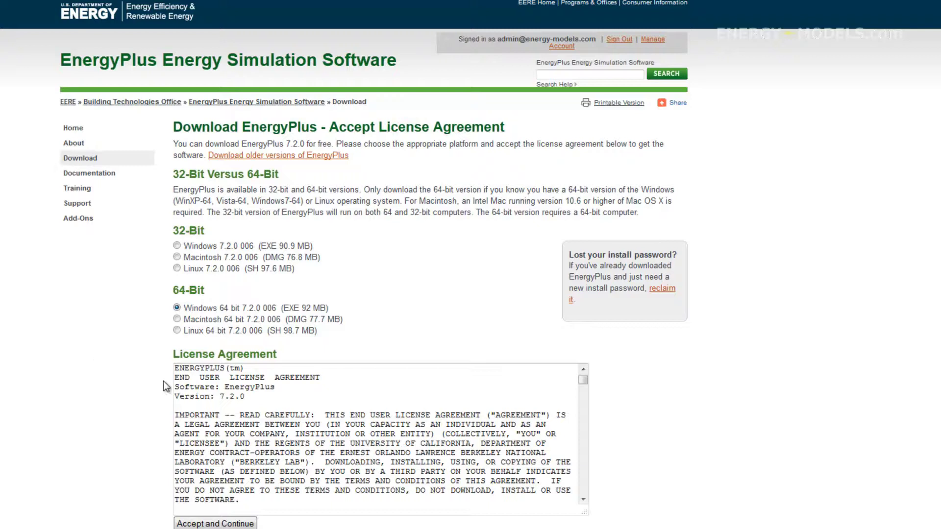
{"action": "left_click_drag", "start_coordinate": [175, 368], "coordinate": [208, 522]}
{"action": "key", "text": "ctrl+End"}
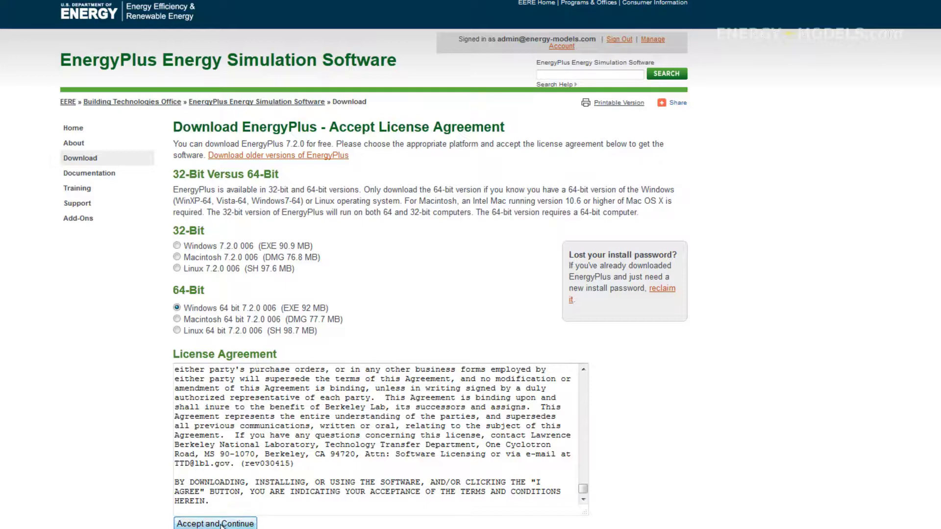
{"action": "left_click", "coordinate": [221, 524]}
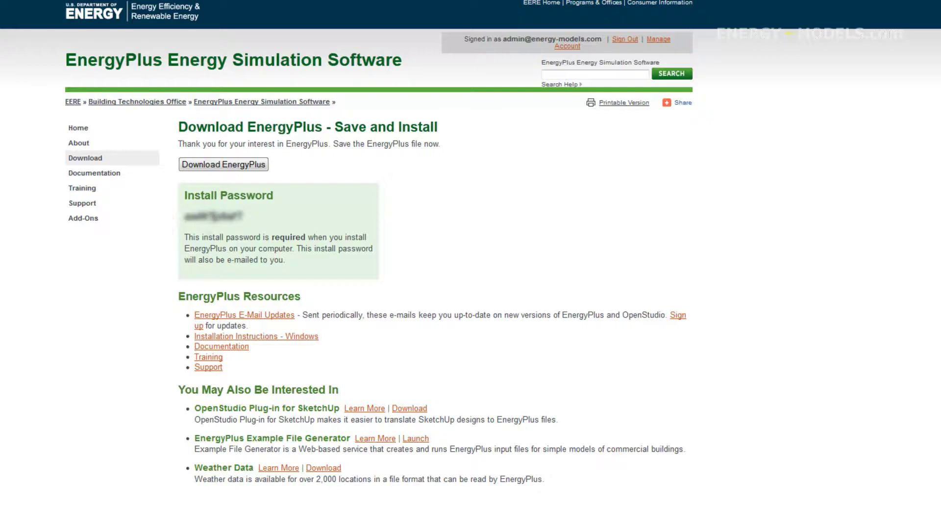
Copy the install password and start downloading SetEPlusV720006-win-64.exe as a saved file.
{"action": "double_click", "coordinate": [215, 216]}
{"action": "right_click", "coordinate": [219, 219]}
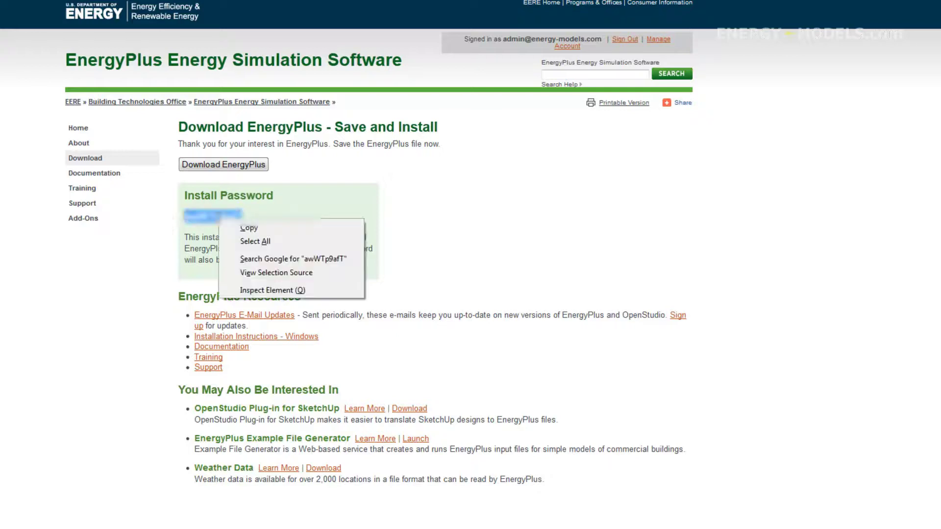
{"action": "left_click", "coordinate": [249, 228]}
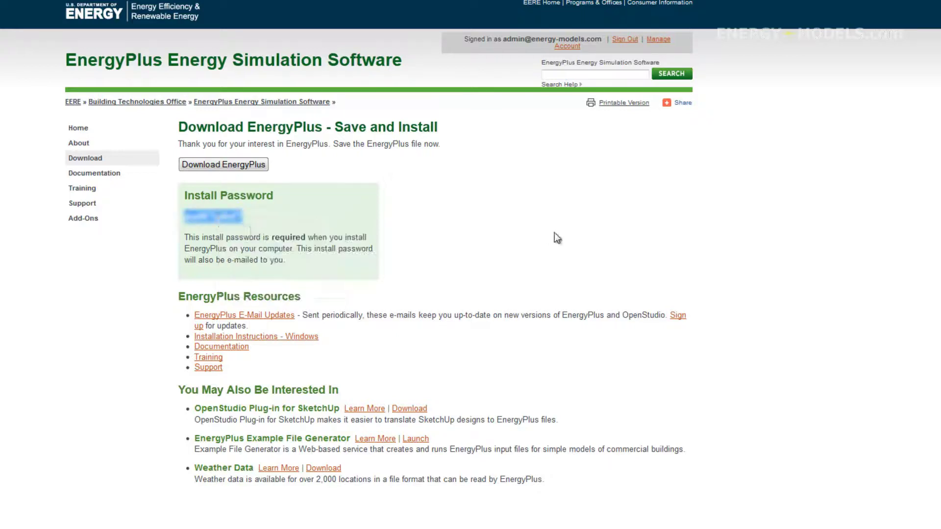
{"action": "left_click", "coordinate": [248, 172]}
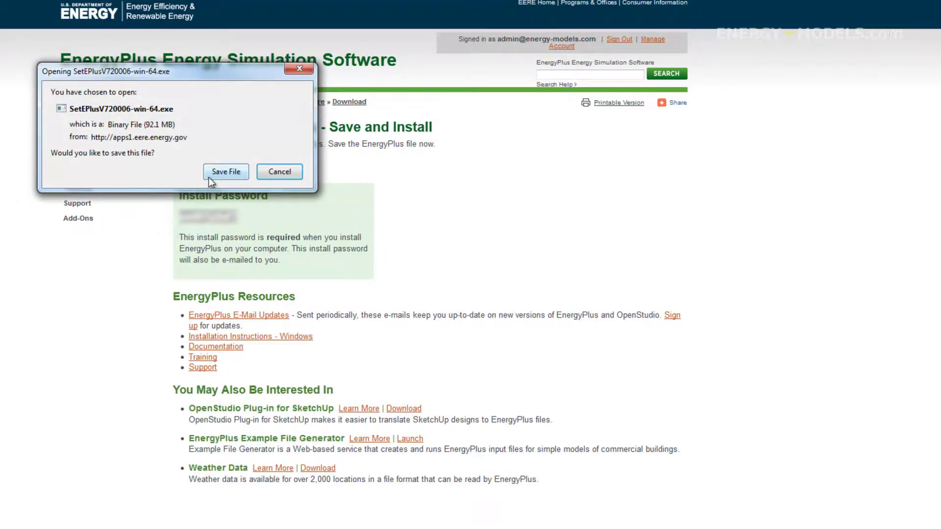
{"action": "left_click", "coordinate": [215, 176]}
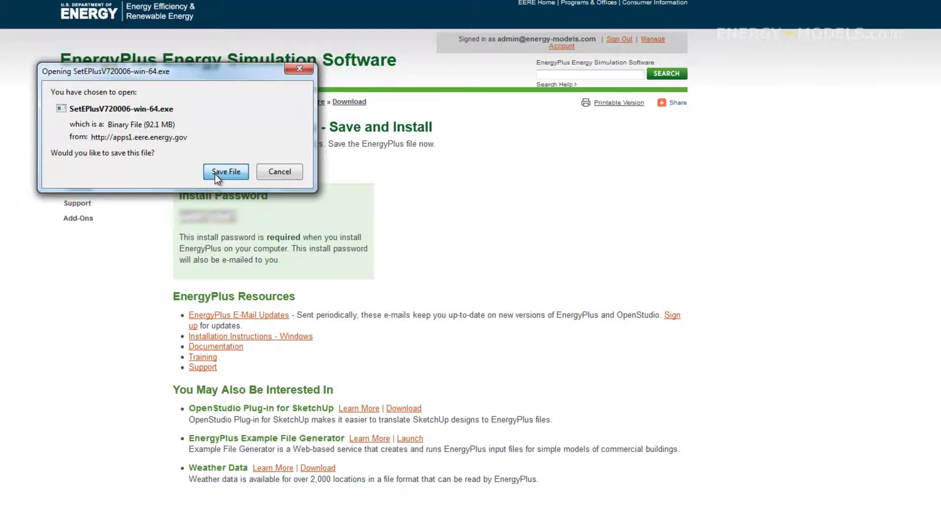
Save SetEPlusV720006-win-64.exe (92.1 MB) to disk and let the download finish.
{"action": "left_click", "coordinate": [215, 174]}
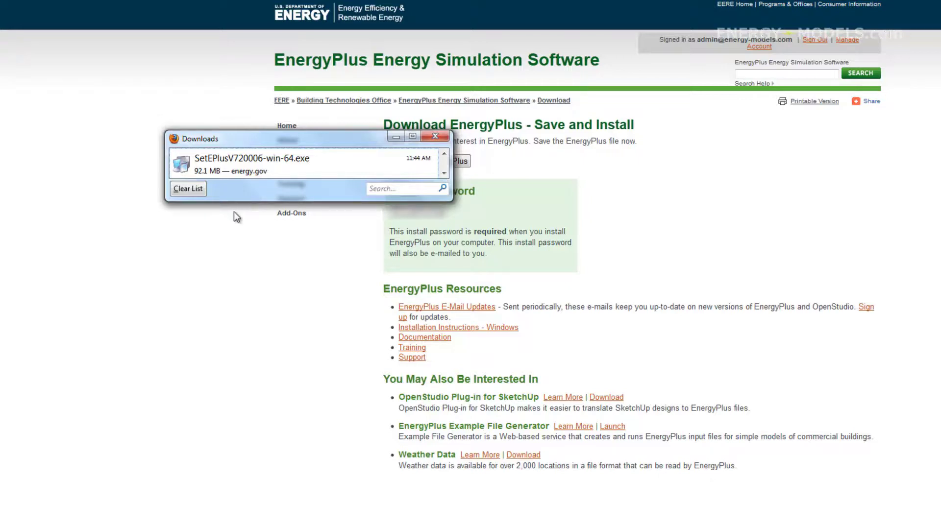
Run the downloaded installer past the security warning and accept the EnergyPlus license.
{"action": "double_click", "coordinate": [238, 166]}
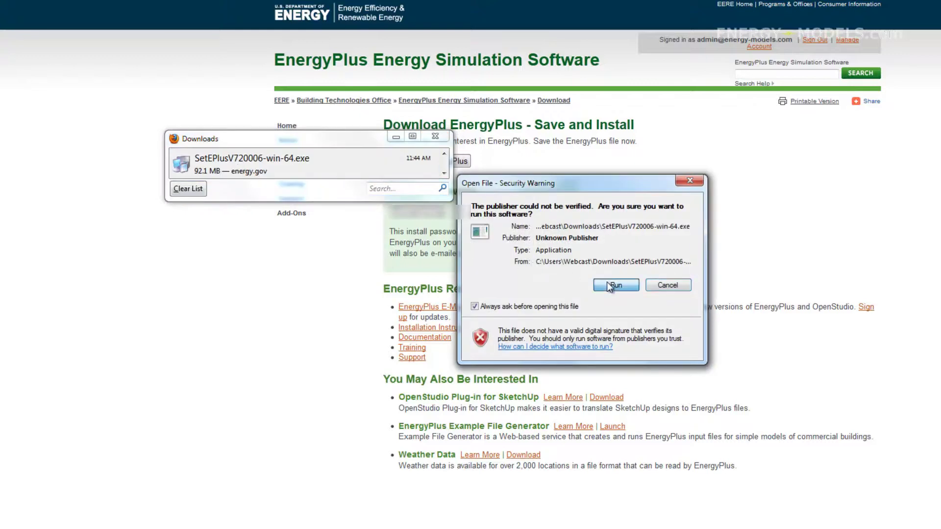
{"action": "left_click", "coordinate": [610, 286]}
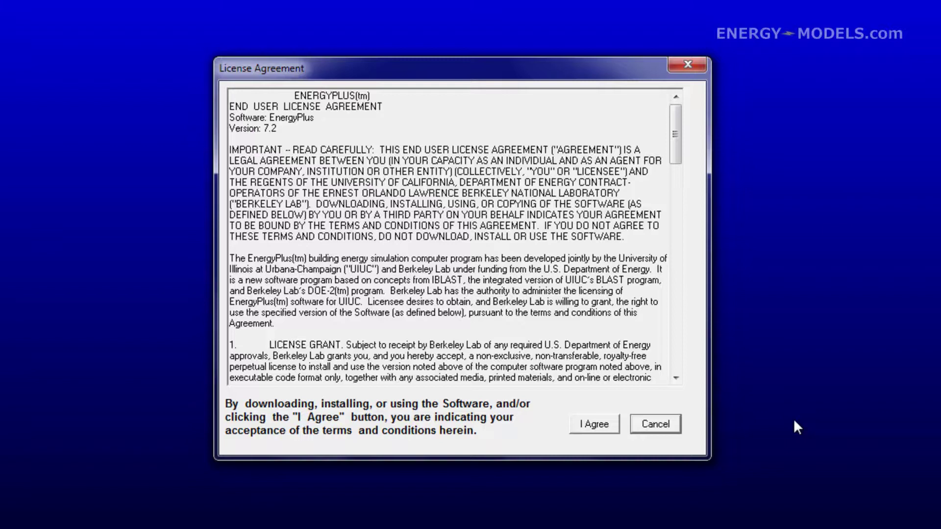
{"action": "left_click", "coordinate": [613, 424]}
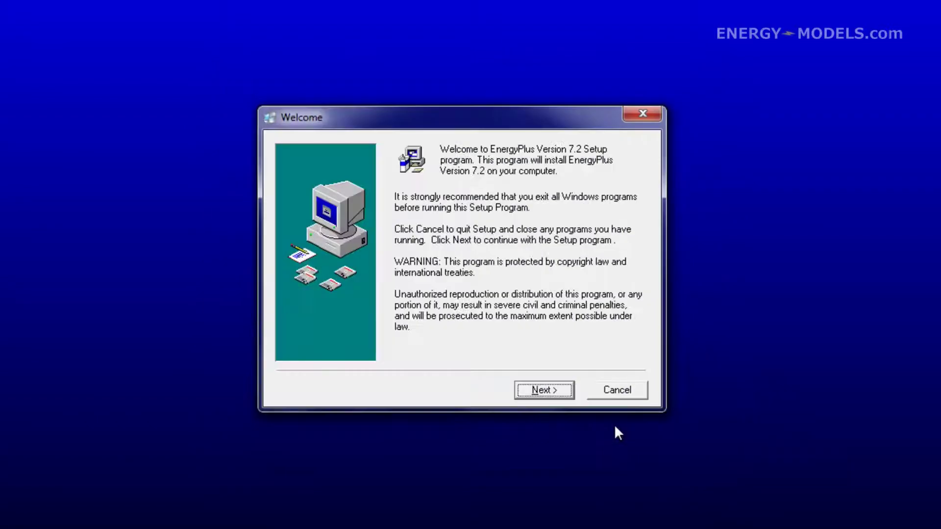
Keep defaults: C:\EnergyPlusV7-2-0 folder, backups on, default components, EnergyPlus V7-2 Programs group.
{"action": "left_click", "coordinate": [528, 392]}
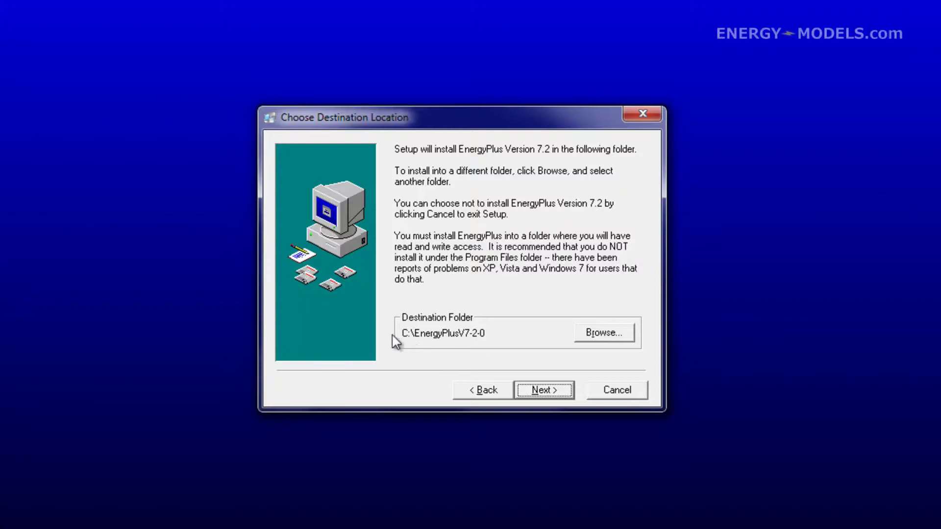
{"action": "left_click", "coordinate": [546, 391]}
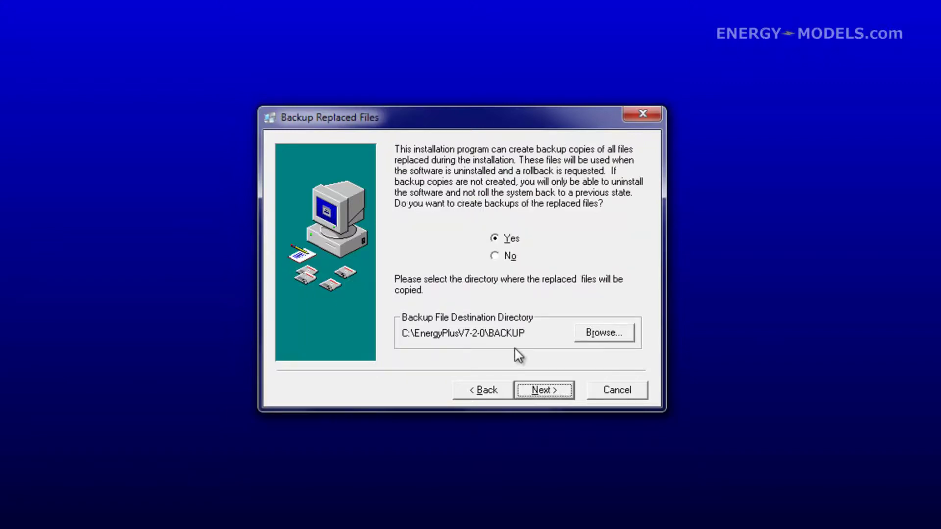
{"action": "left_click", "coordinate": [539, 387]}
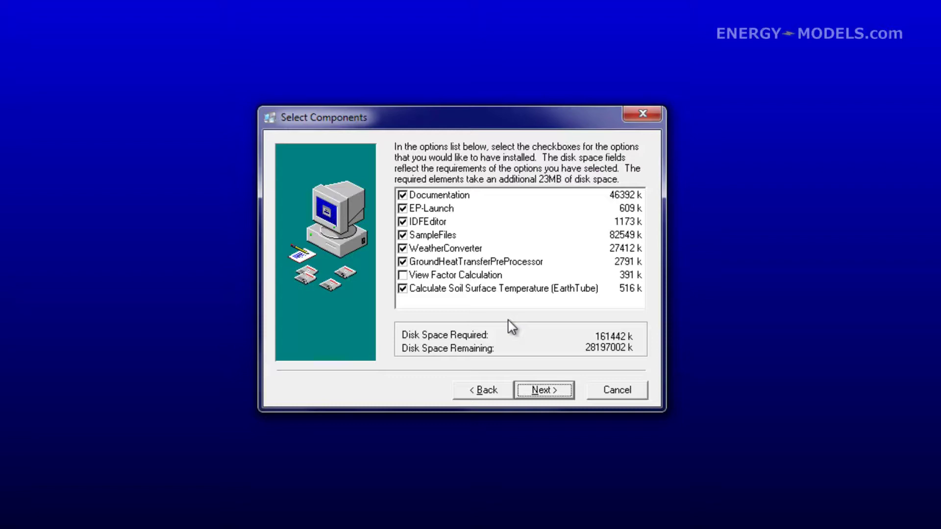
{"action": "left_click", "coordinate": [547, 388]}
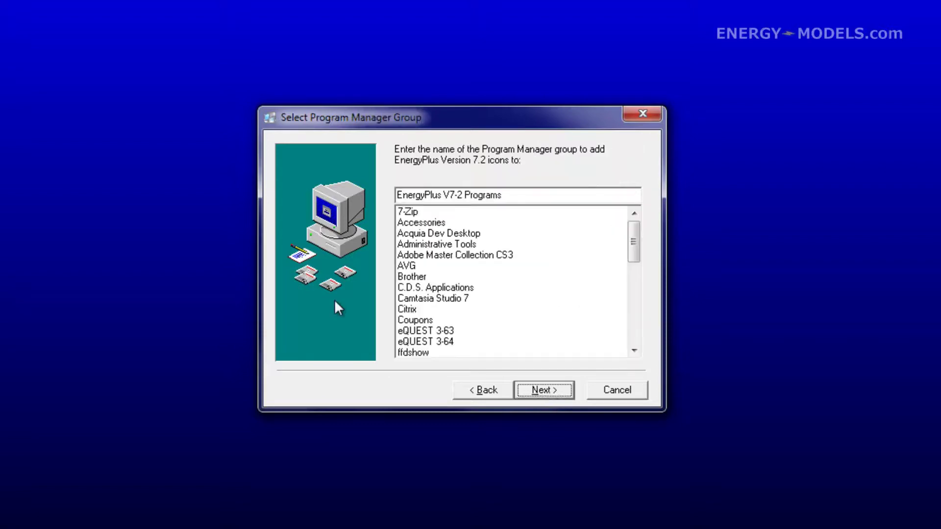
{"action": "left_click", "coordinate": [538, 386]}
{"action": "left_click", "coordinate": [539, 388]}
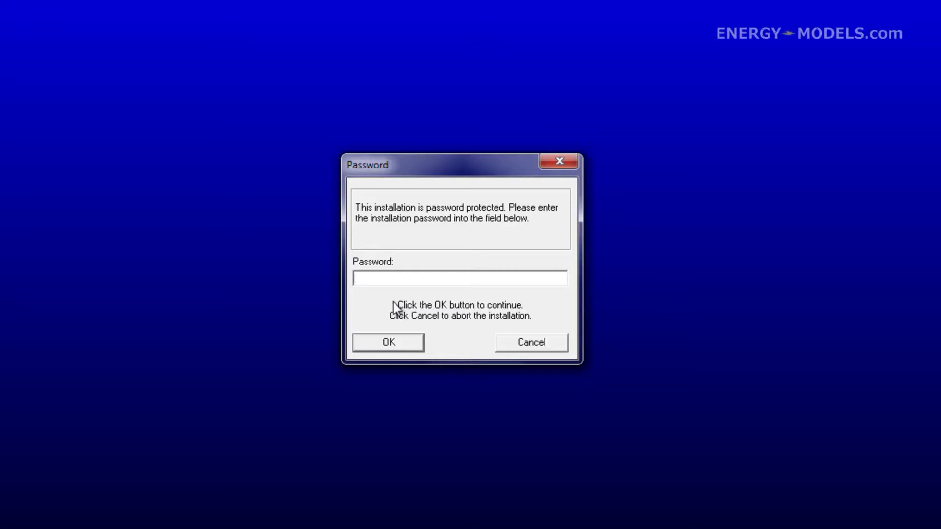
Paste the copied install password into the Password field and confirm to install.
{"action": "right_click", "coordinate": [374, 275]}
{"action": "left_click", "coordinate": [414, 349]}
{"action": "left_click", "coordinate": [375, 340]}
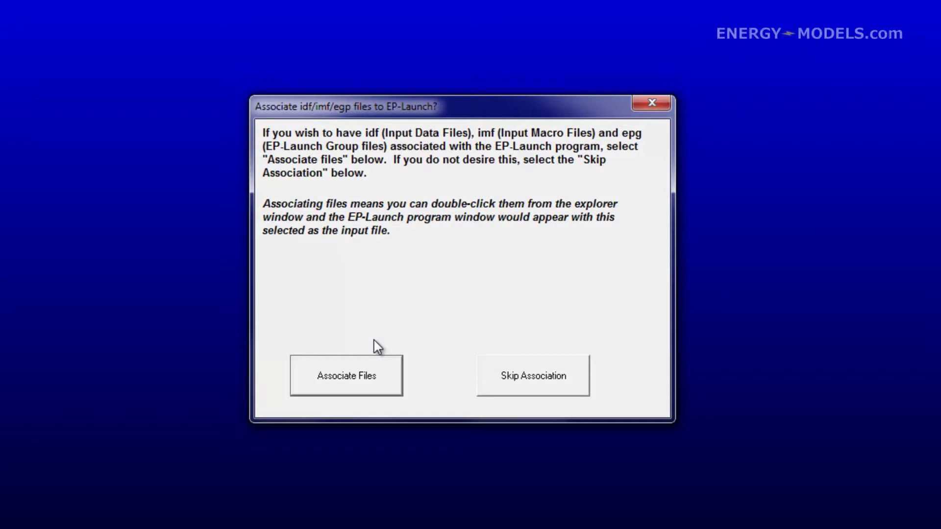
Associate idf, imf and epg files with EP-Launch and finish without the readme.
{"action": "left_click", "coordinate": [348, 379]}
{"action": "left_click", "coordinate": [370, 383]}
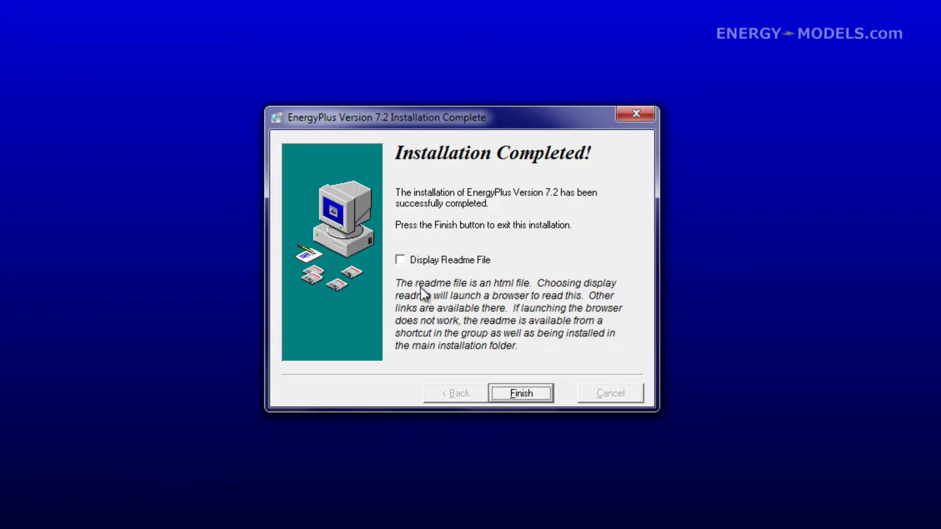
{"action": "left_click", "coordinate": [523, 397]}
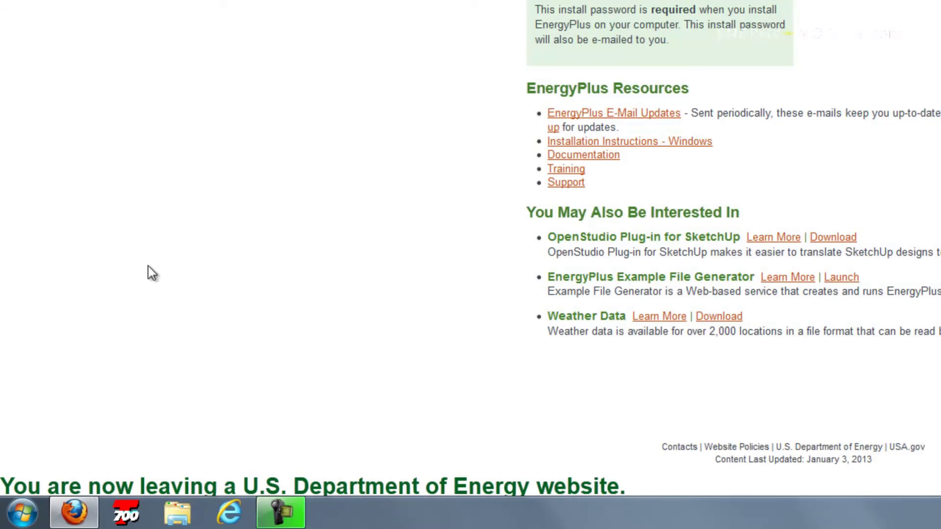
Open the Windows Start menu to find IDFEditor among recent programs.
{"action": "left_click", "coordinate": [6, 523]}
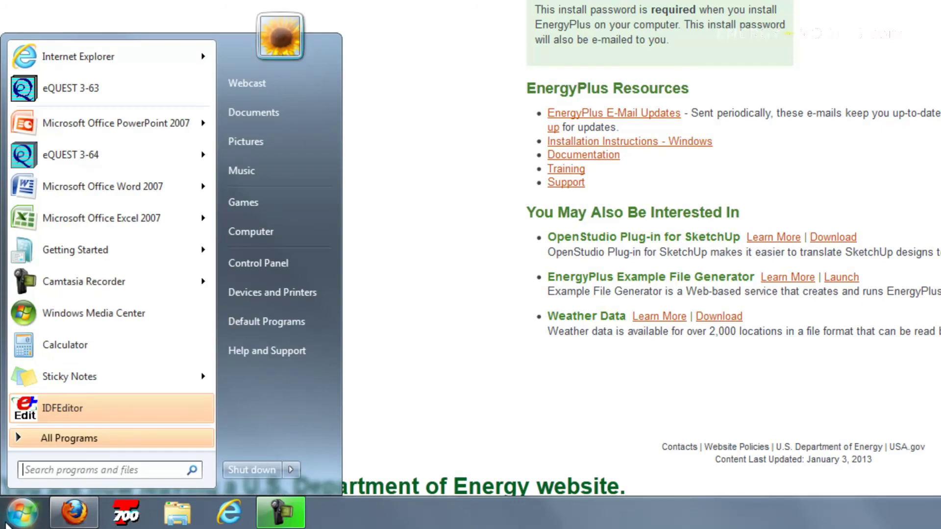